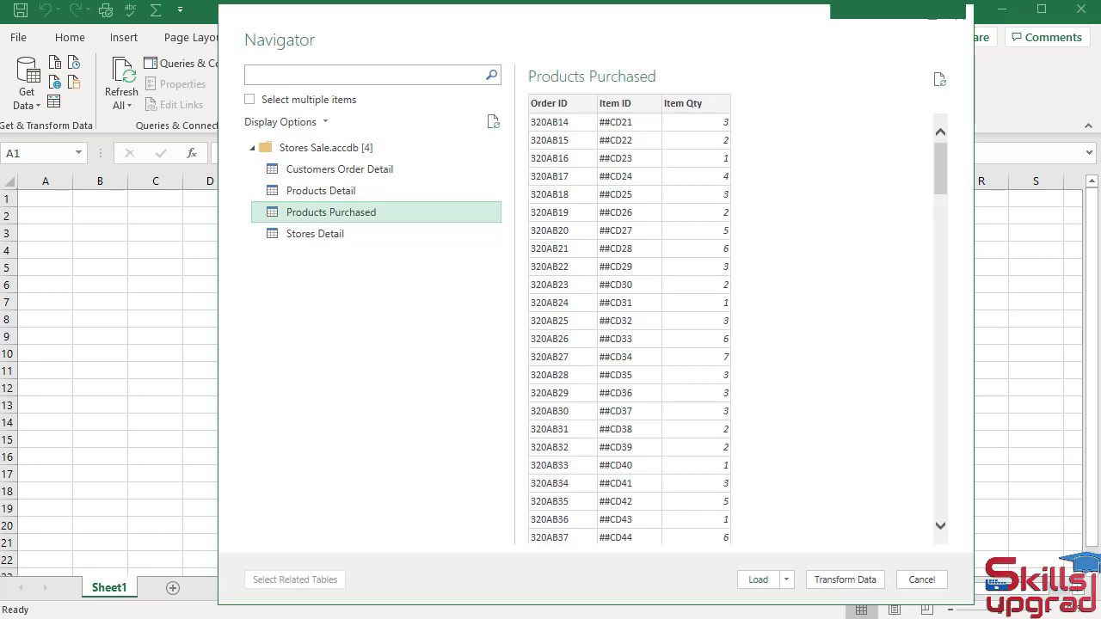
Load the Products Purchased table as Only Create Connection and add its data to the Data Model.
{"action": "left_click", "coordinate": [787, 582]}
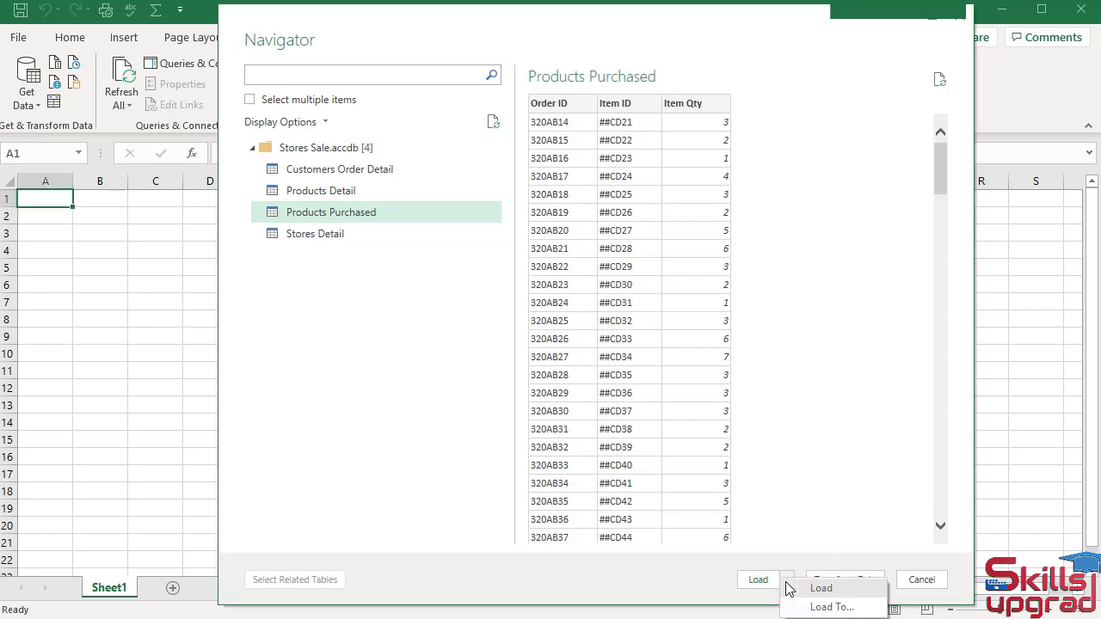
{"action": "left_click", "coordinate": [810, 609]}
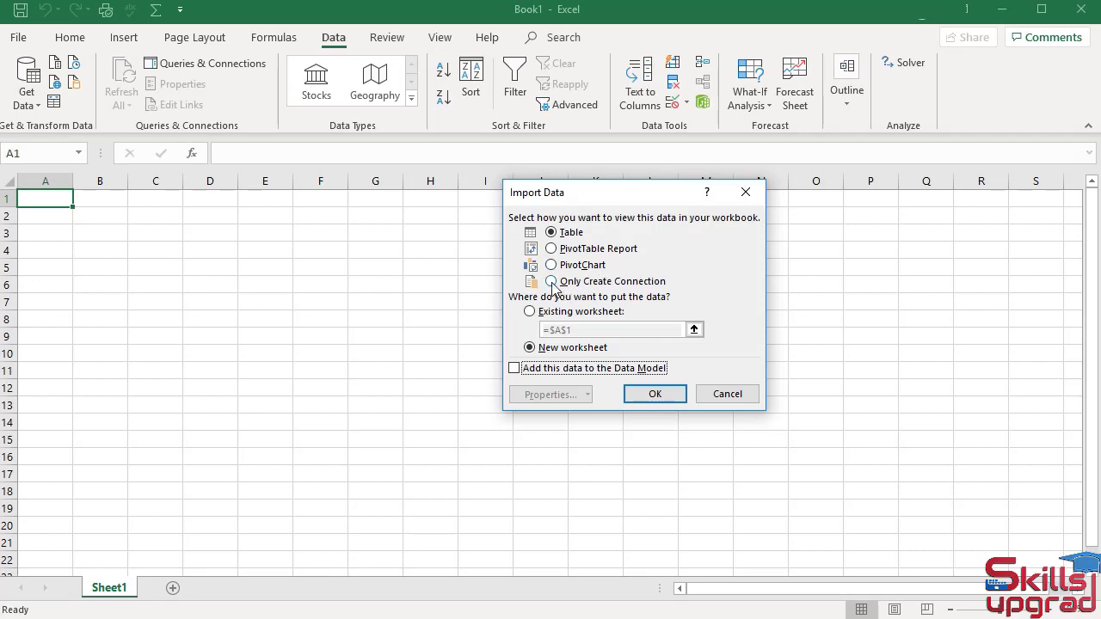
{"action": "left_click", "coordinate": [552, 282]}
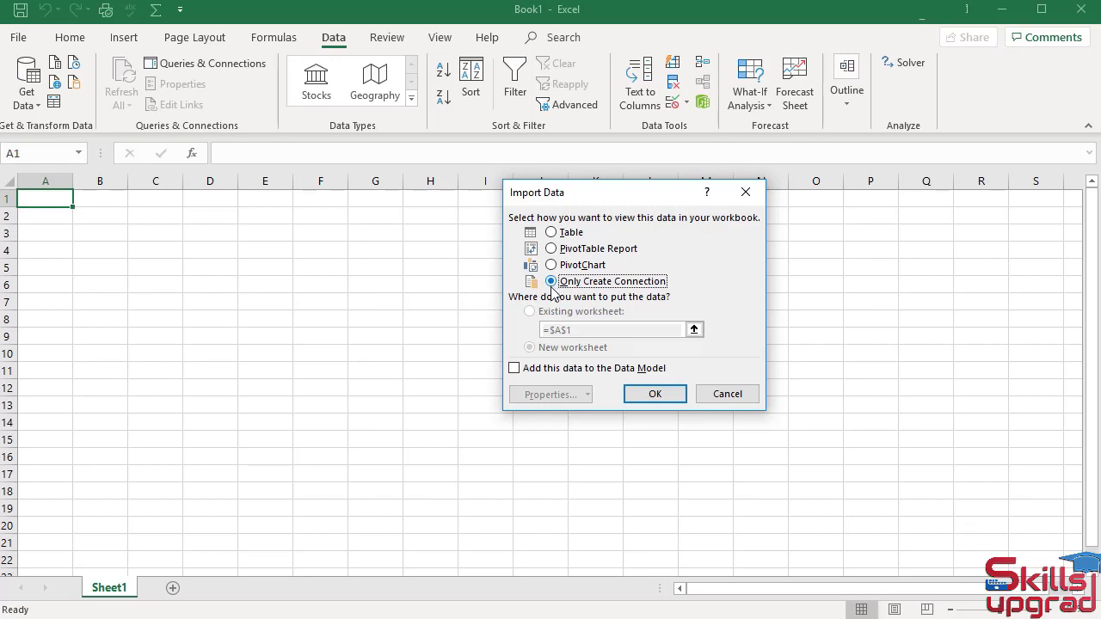
{"action": "left_click", "coordinate": [515, 369]}
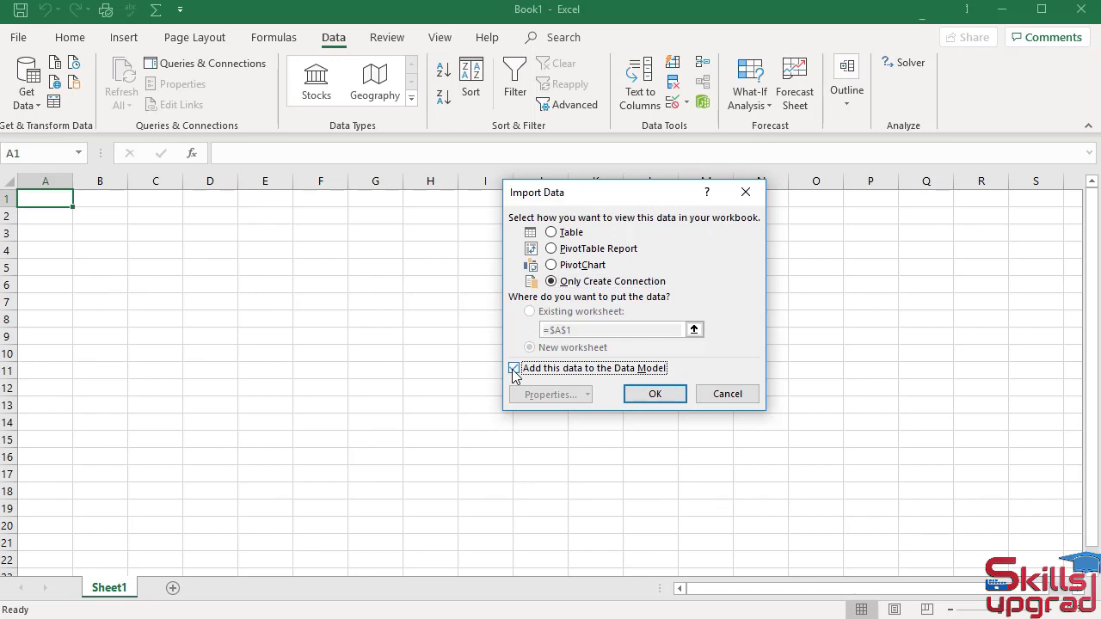
{"action": "left_click", "coordinate": [658, 393]}
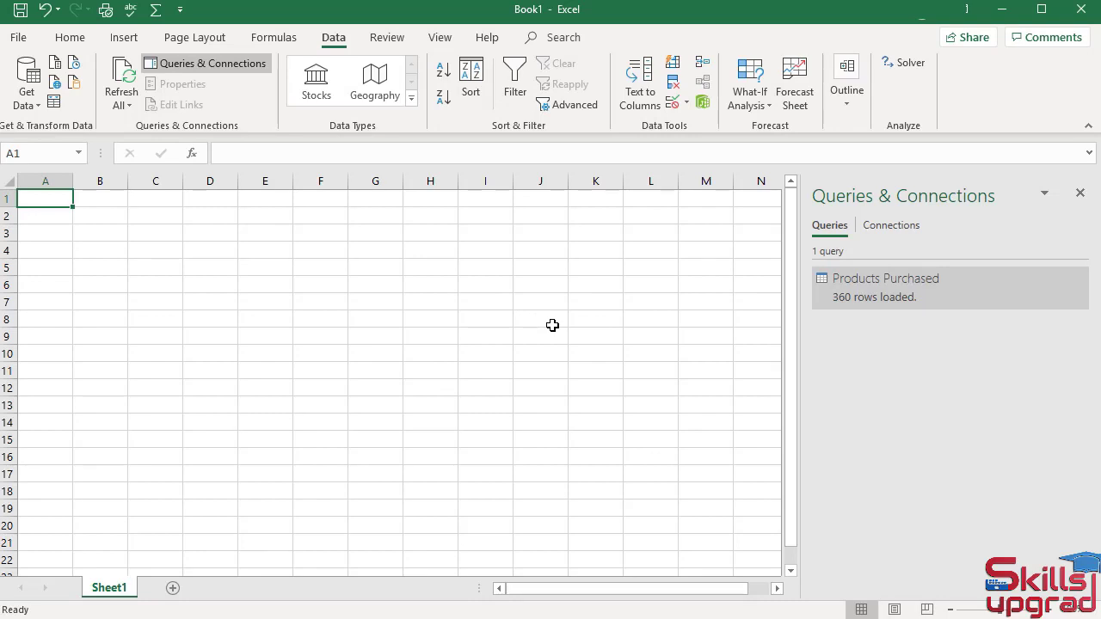
Connect to the Stores Sale Microsoft Access database and select its Products Detail table for import.
{"action": "left_click", "coordinate": [37, 106]}
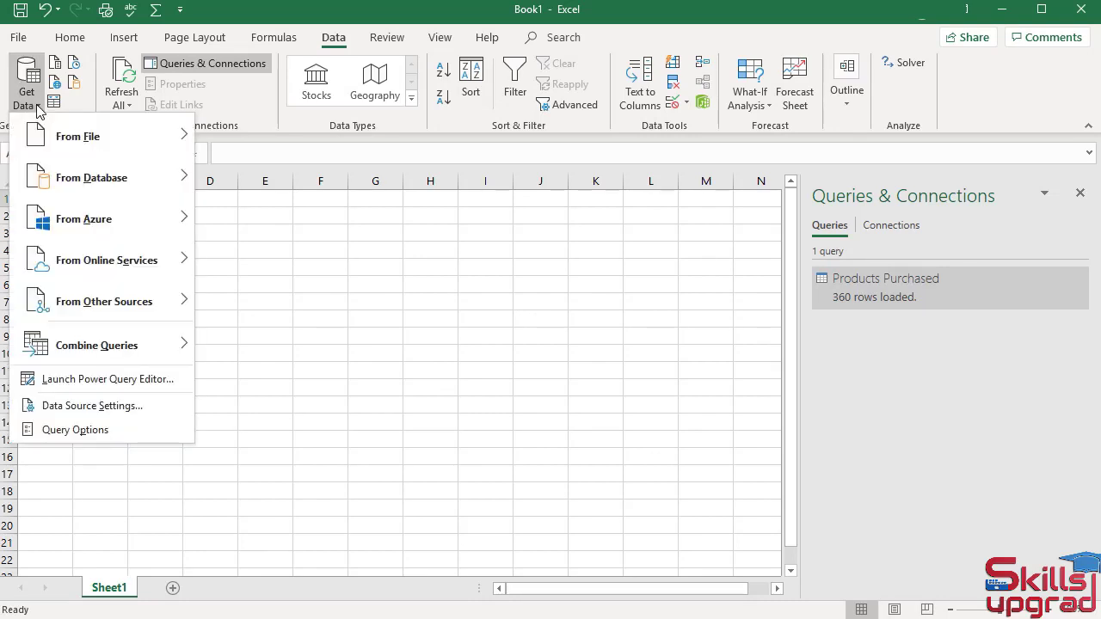
{"action": "mouse_move", "coordinate": [74, 177]}
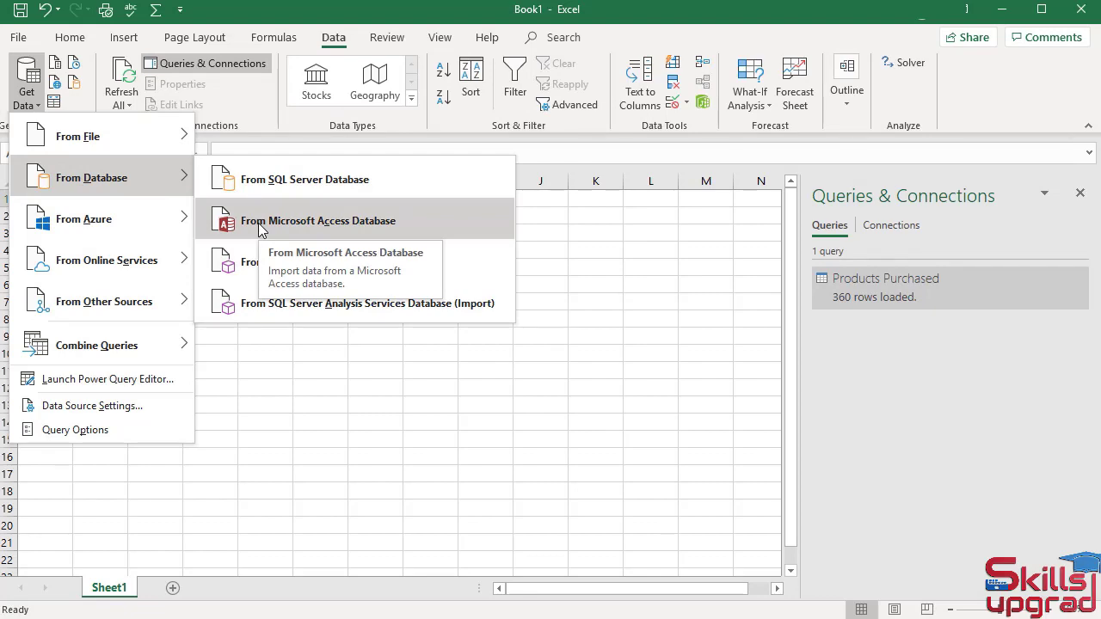
{"action": "left_click", "coordinate": [259, 223]}
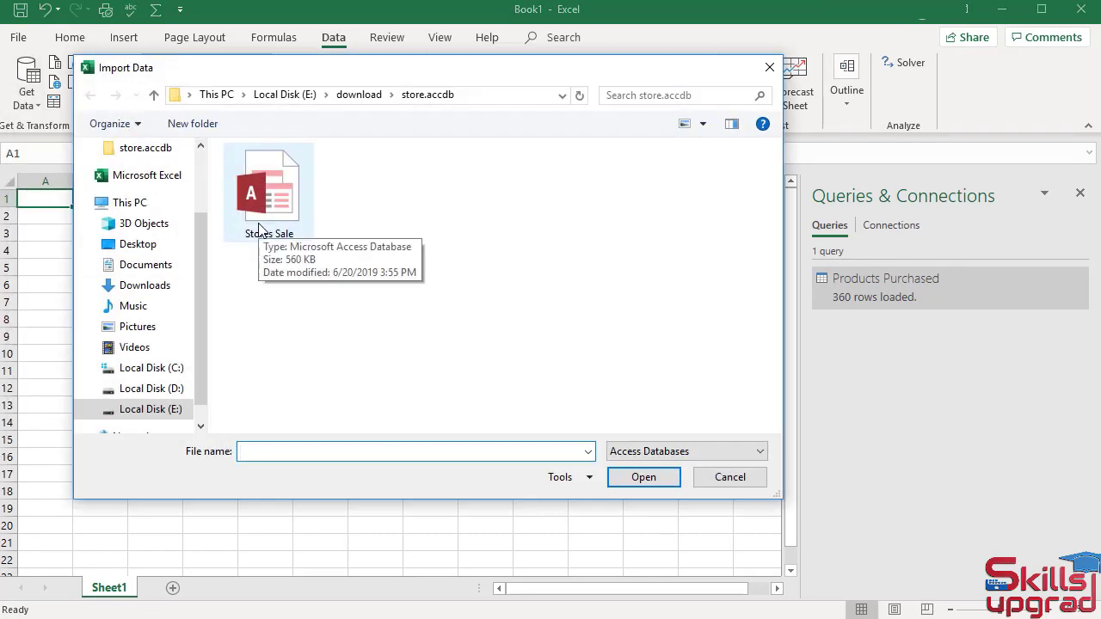
{"action": "left_click", "coordinate": [259, 226]}
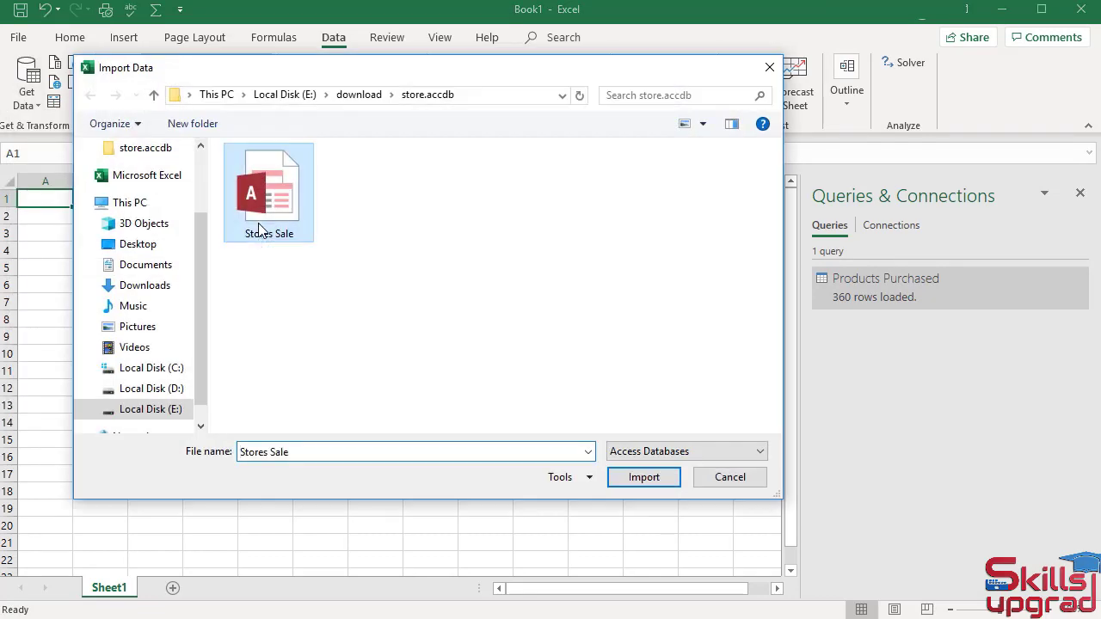
{"action": "left_click", "coordinate": [620, 478]}
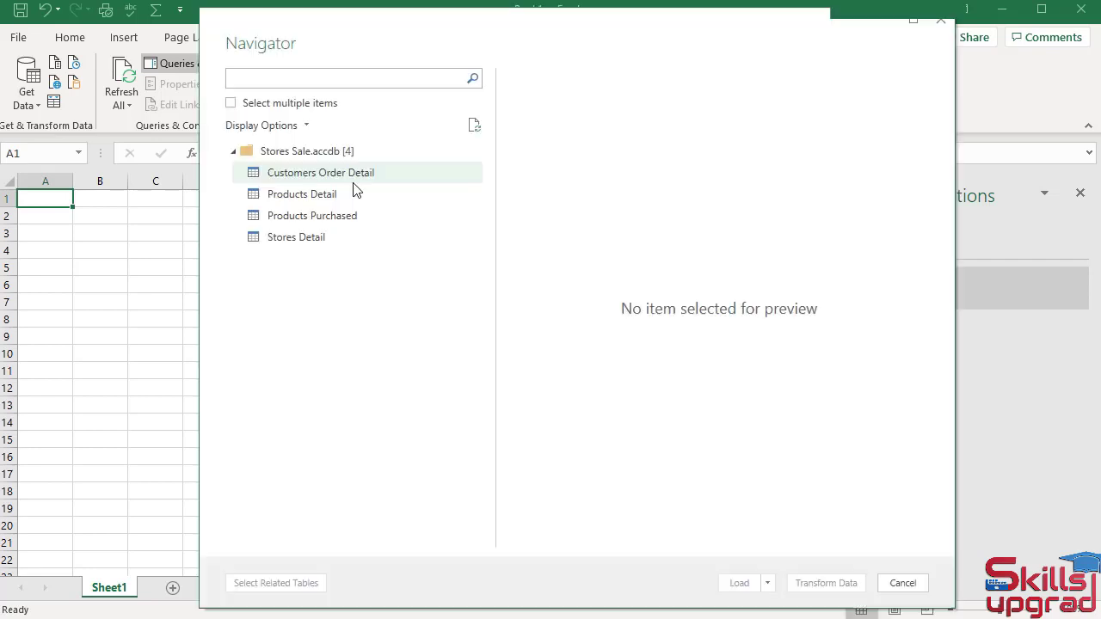
{"action": "left_click", "coordinate": [311, 198]}
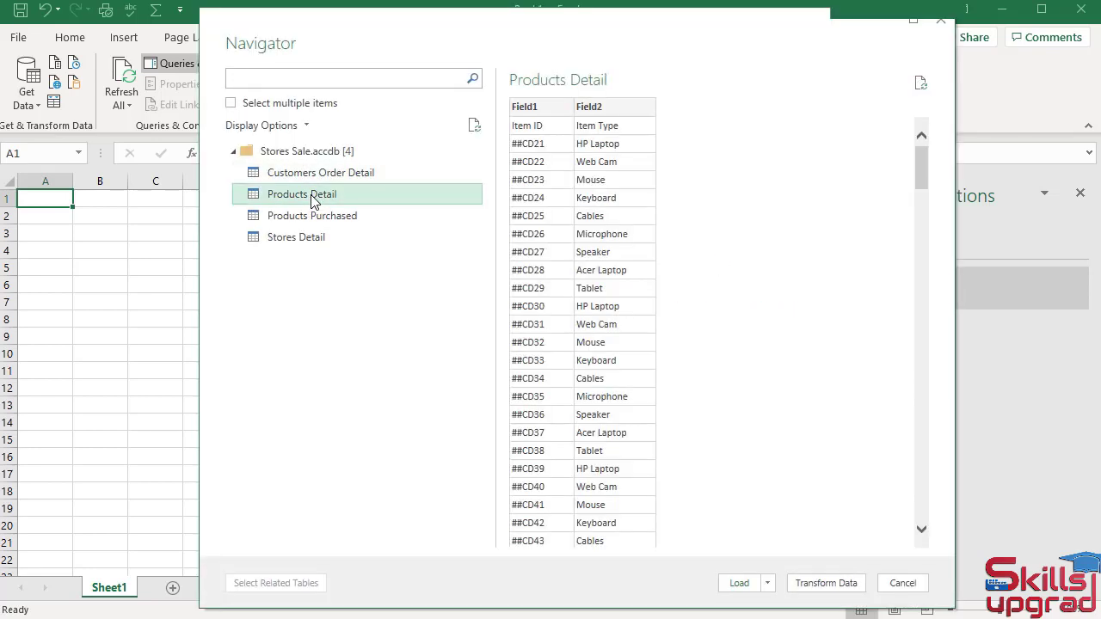
Load the Products Detail table as Only Create Connection and add its data to the Data Model.
{"action": "left_click", "coordinate": [766, 583]}
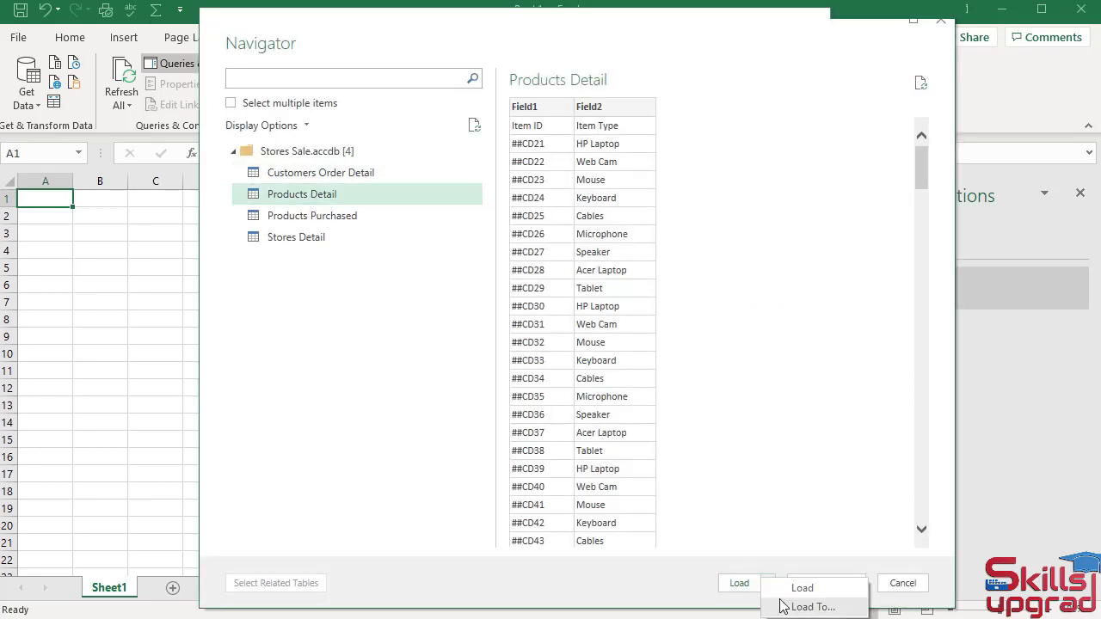
{"action": "left_click", "coordinate": [784, 607]}
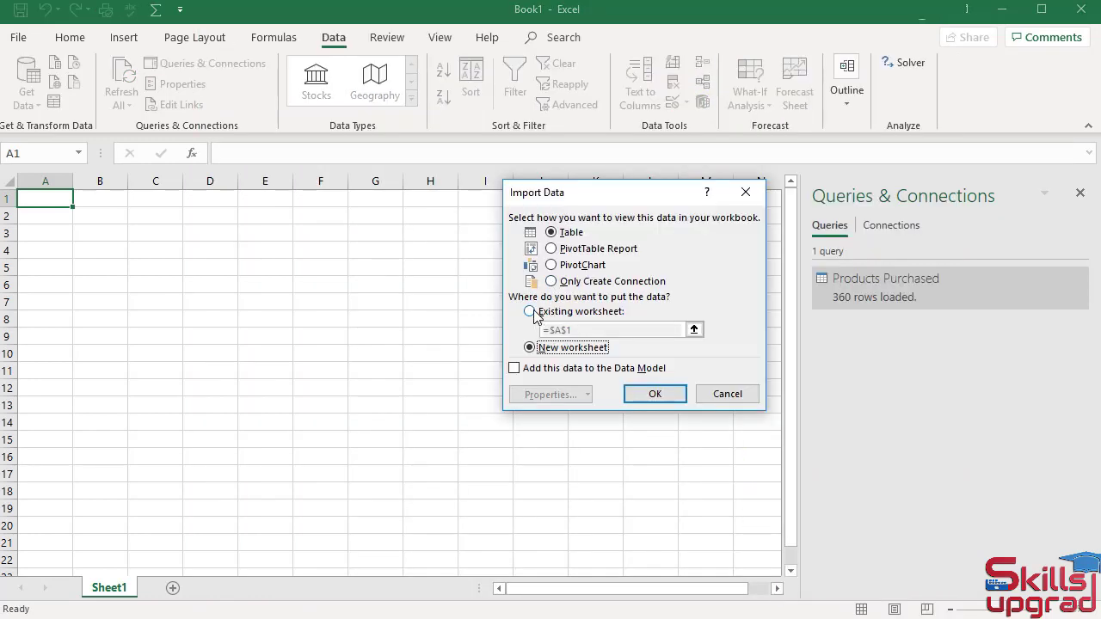
{"action": "left_click", "coordinate": [532, 313]}
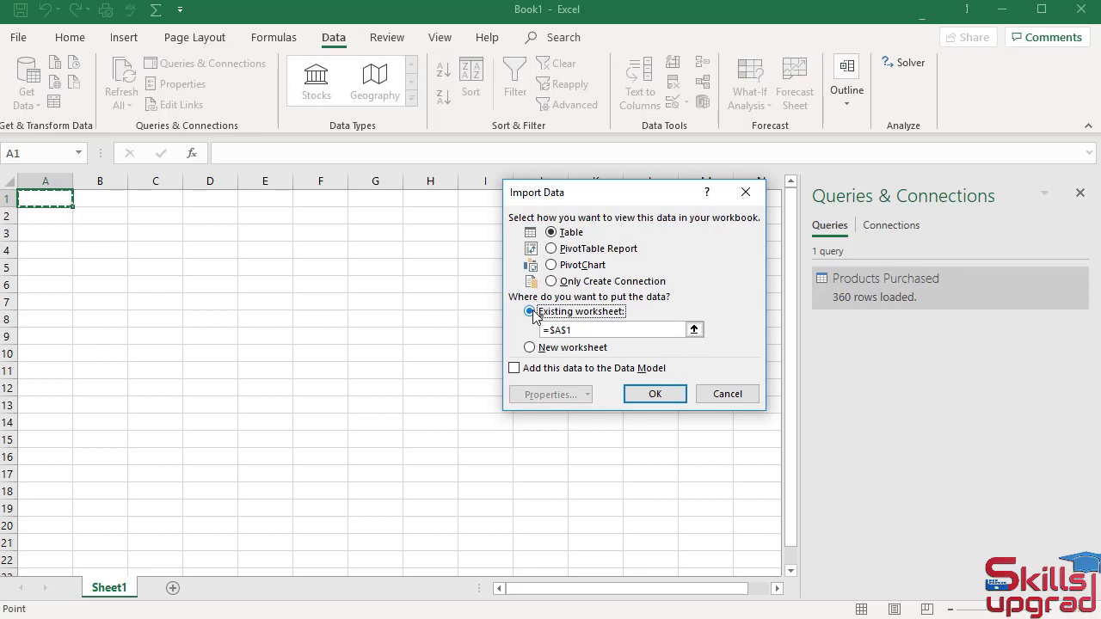
{"action": "left_click", "coordinate": [549, 283]}
{"action": "left_click", "coordinate": [514, 369]}
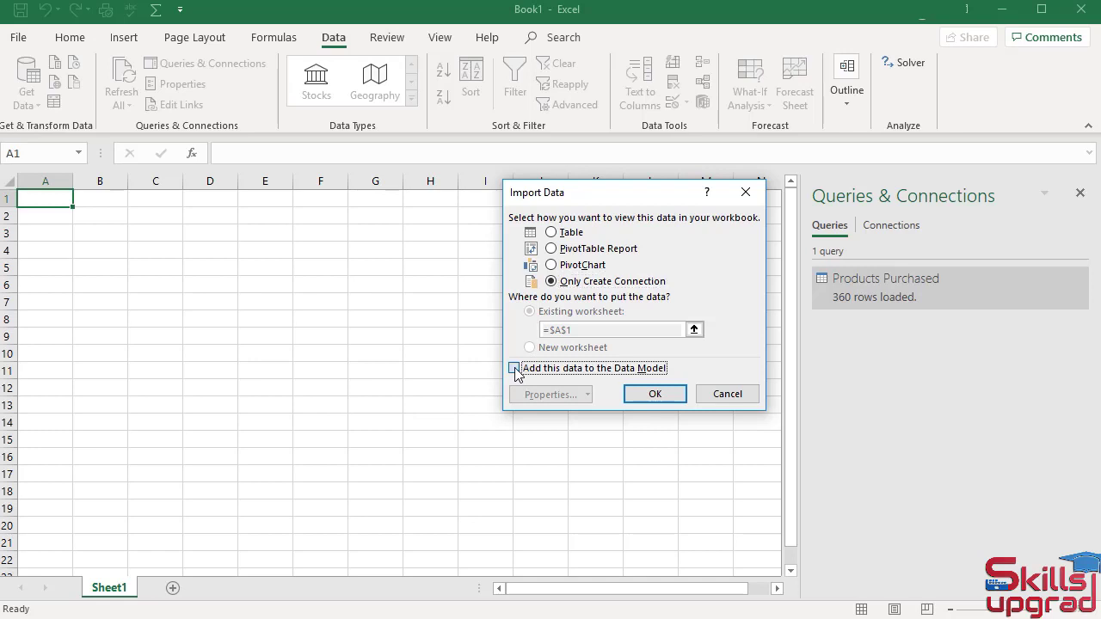
{"action": "left_click", "coordinate": [648, 395]}
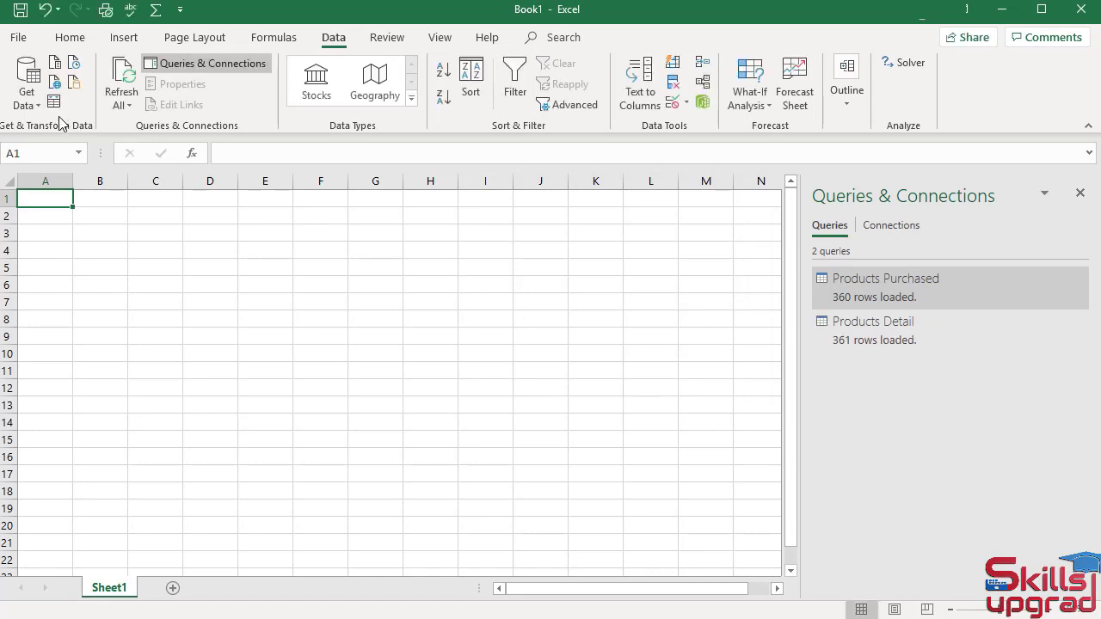
Connect to the Stores Sale Access database again and select the Stores Detail table for import.
{"action": "left_click", "coordinate": [36, 108]}
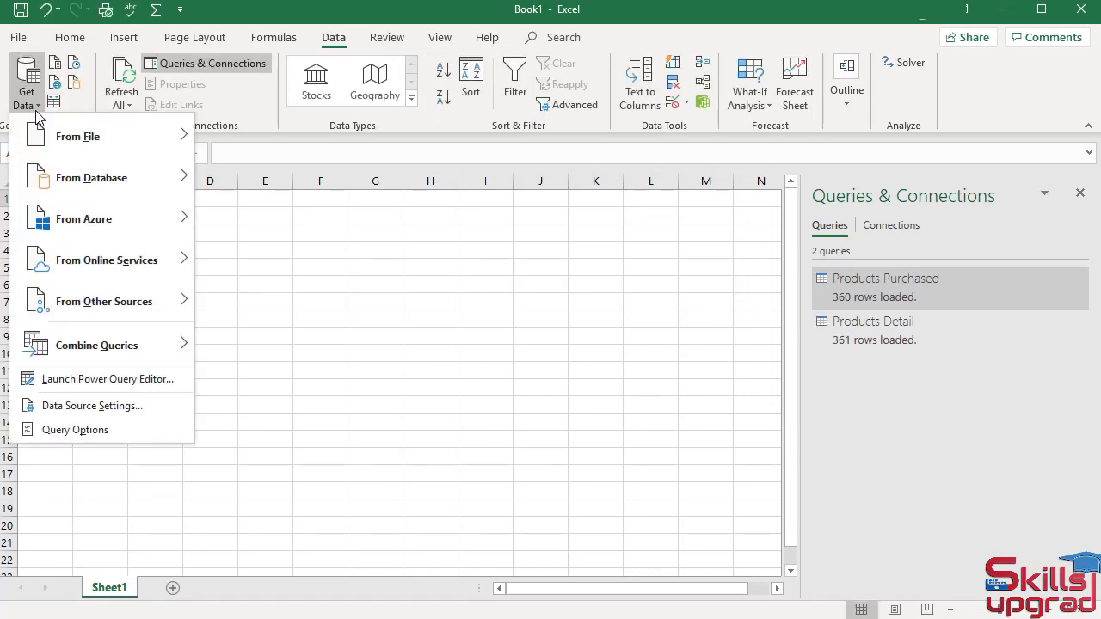
{"action": "mouse_move", "coordinate": [112, 183]}
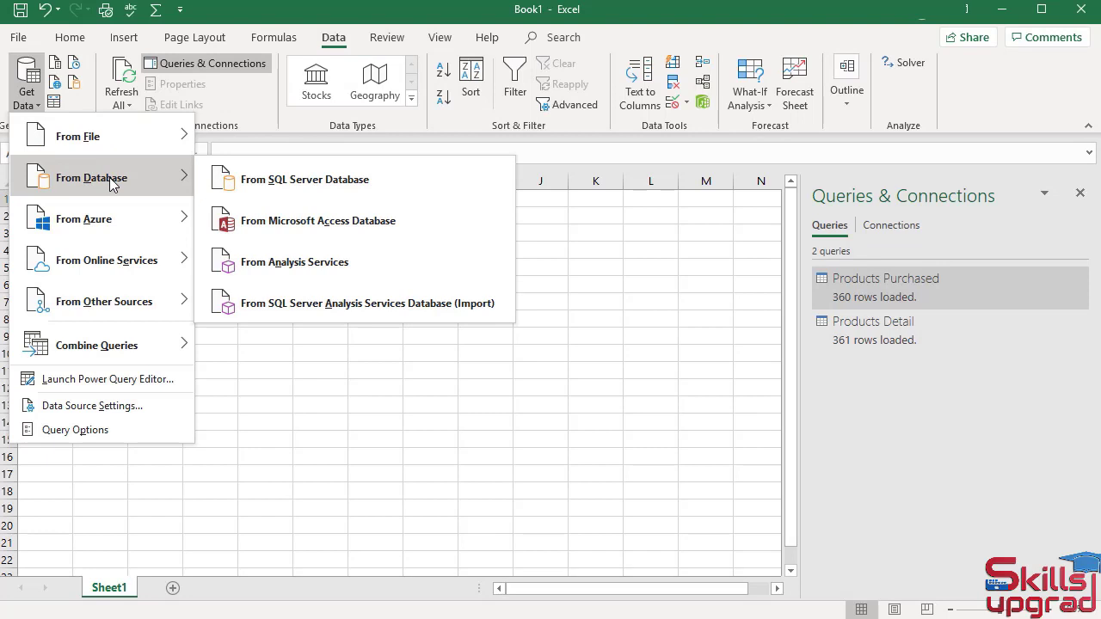
{"action": "left_click", "coordinate": [299, 223]}
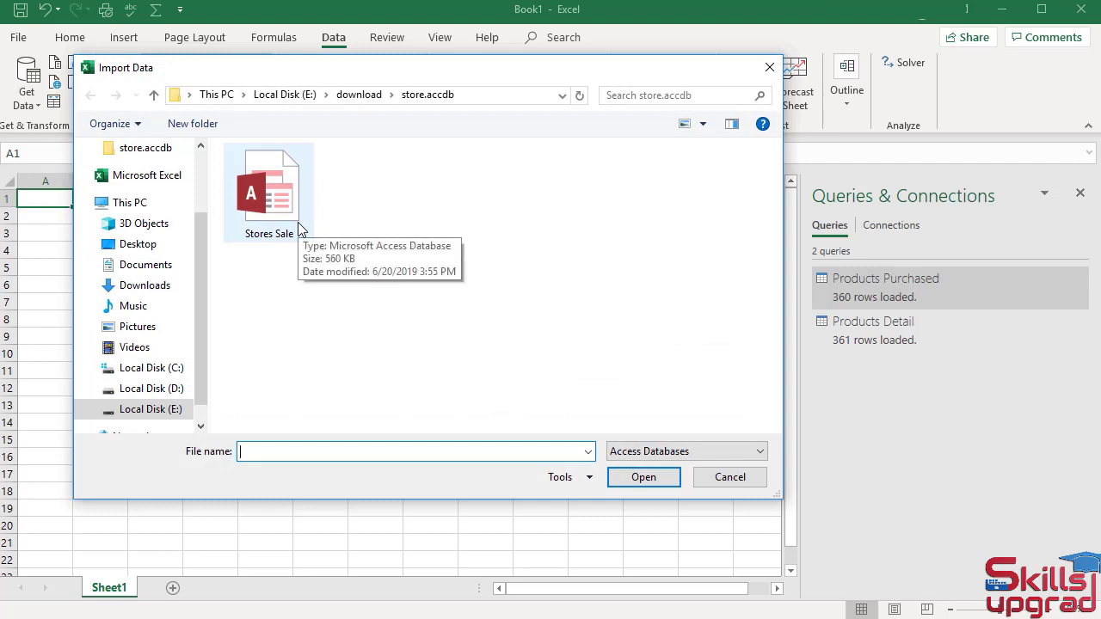
{"action": "left_click", "coordinate": [299, 230]}
{"action": "left_click", "coordinate": [651, 486]}
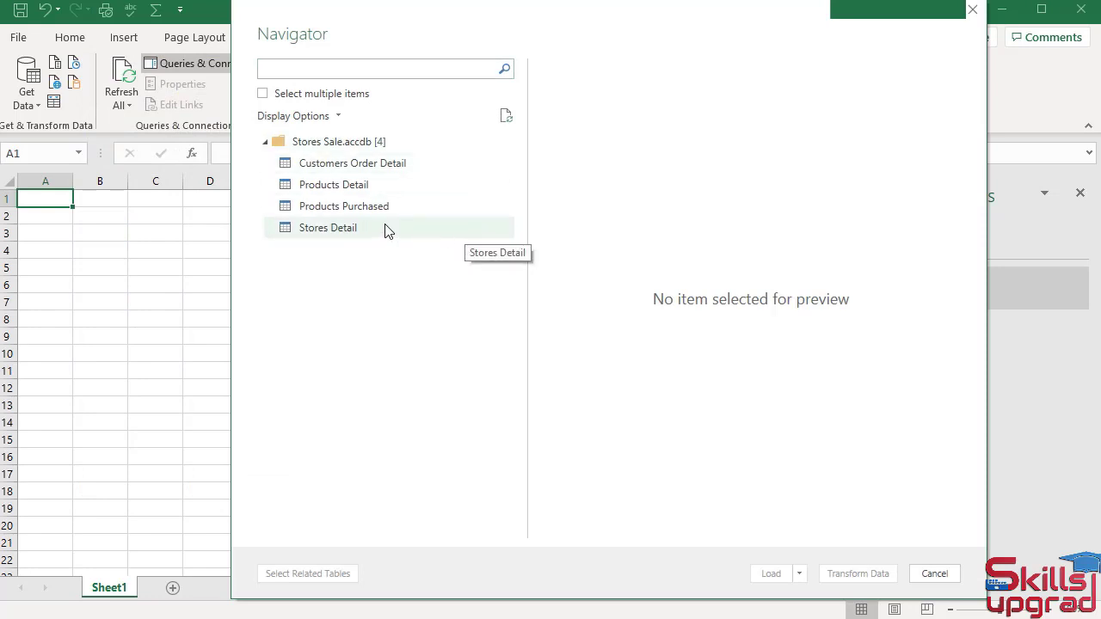
{"action": "left_click", "coordinate": [361, 233]}
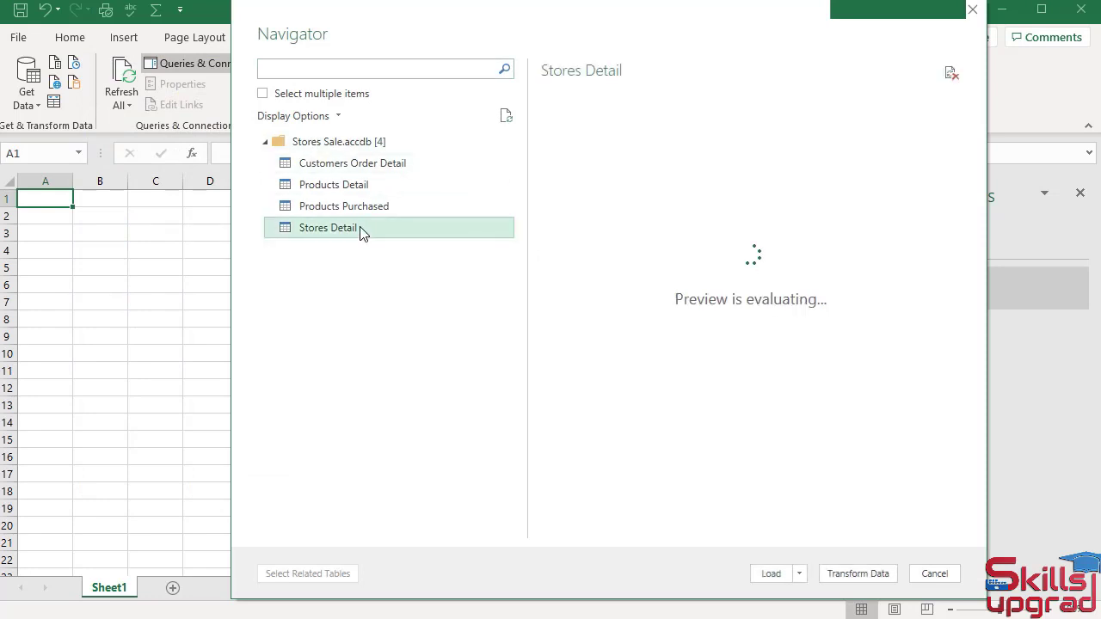
Load the Stores Detail table as Only Create Connection and add its data to the Data Model.
{"action": "left_click", "coordinate": [798, 574]}
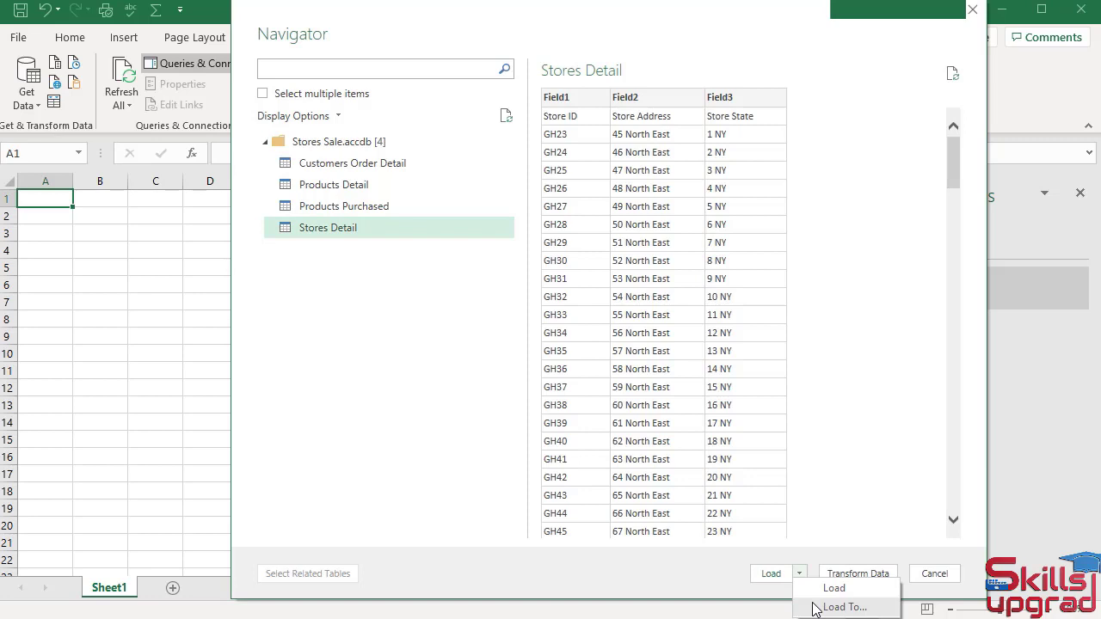
{"action": "left_click", "coordinate": [816, 609]}
{"action": "left_click", "coordinate": [532, 313]}
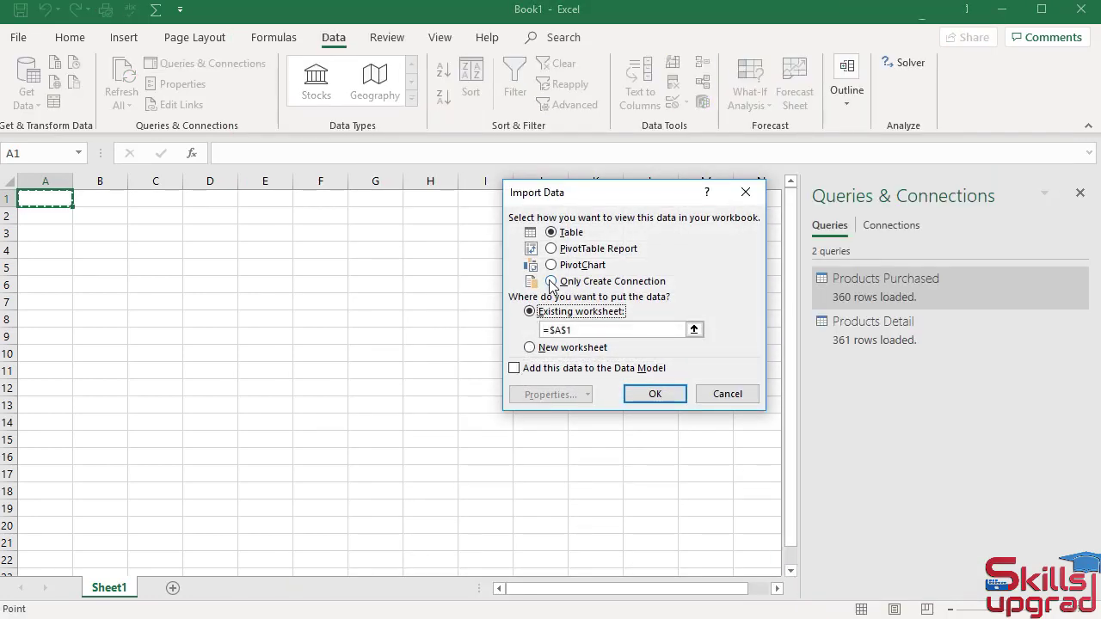
{"action": "left_click", "coordinate": [550, 281]}
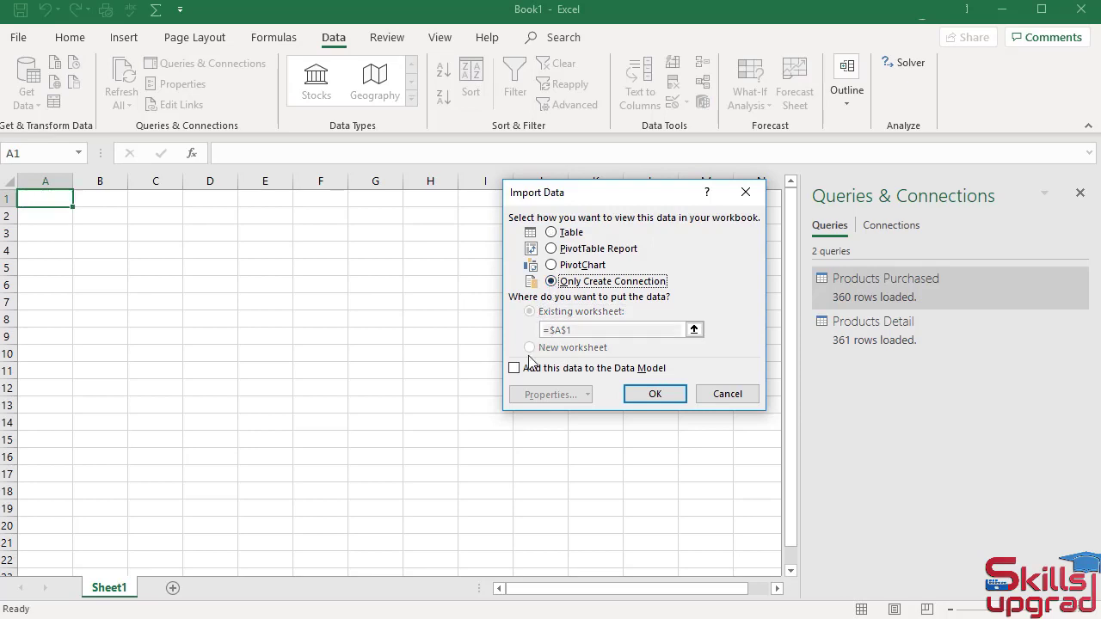
{"action": "left_click", "coordinate": [659, 397]}
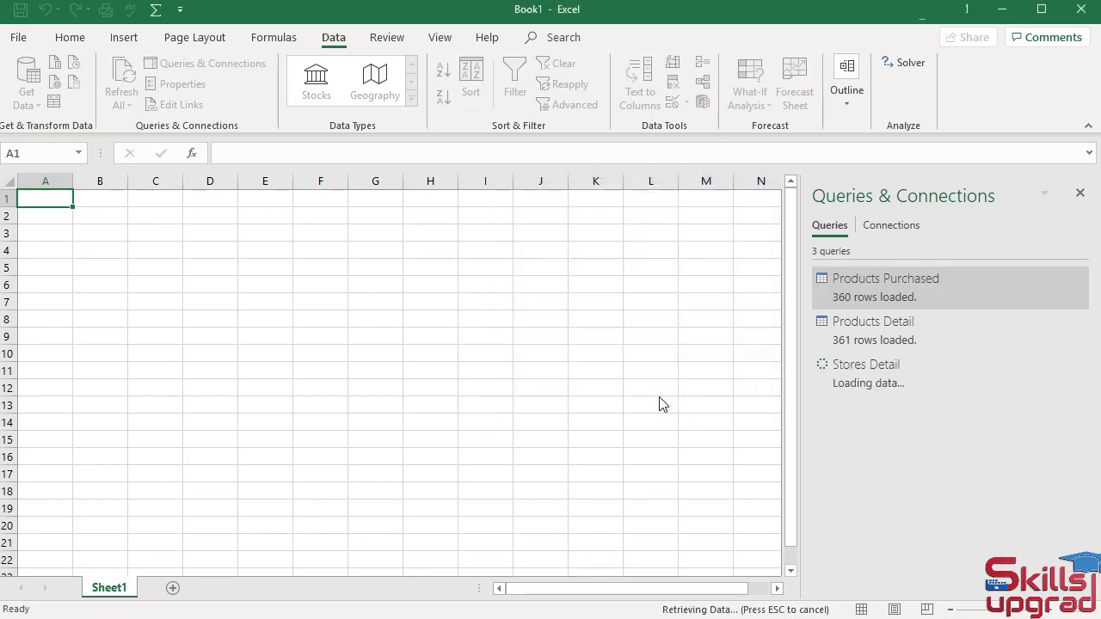
Connect to the Stores Sale Access database once more and select the Customers Order Detail table for import.
{"action": "left_click", "coordinate": [40, 107]}
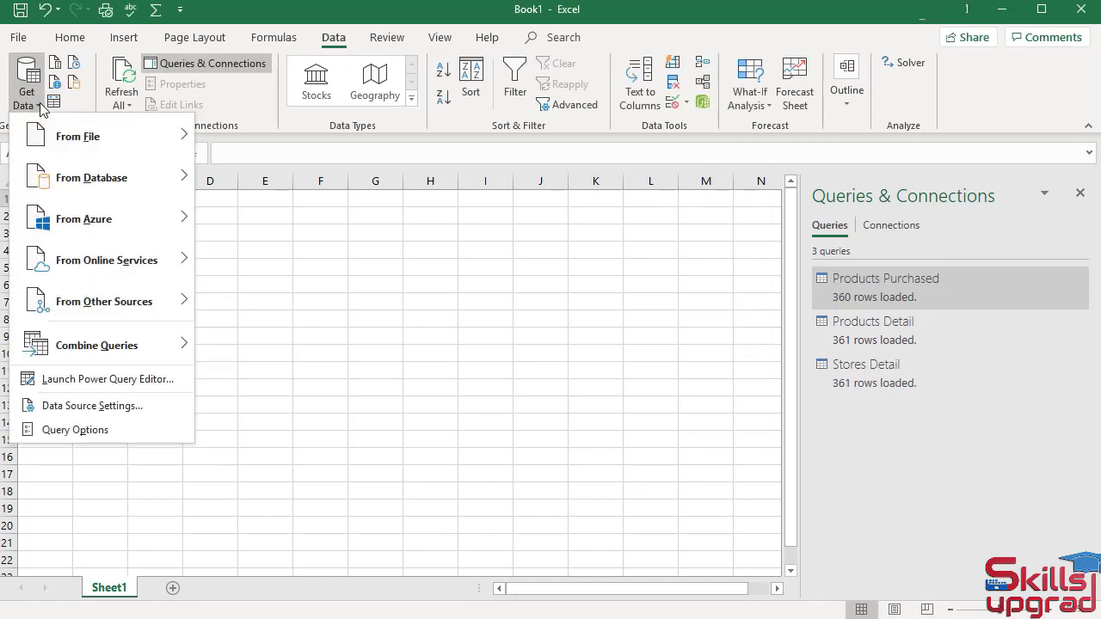
{"action": "mouse_move", "coordinate": [98, 175]}
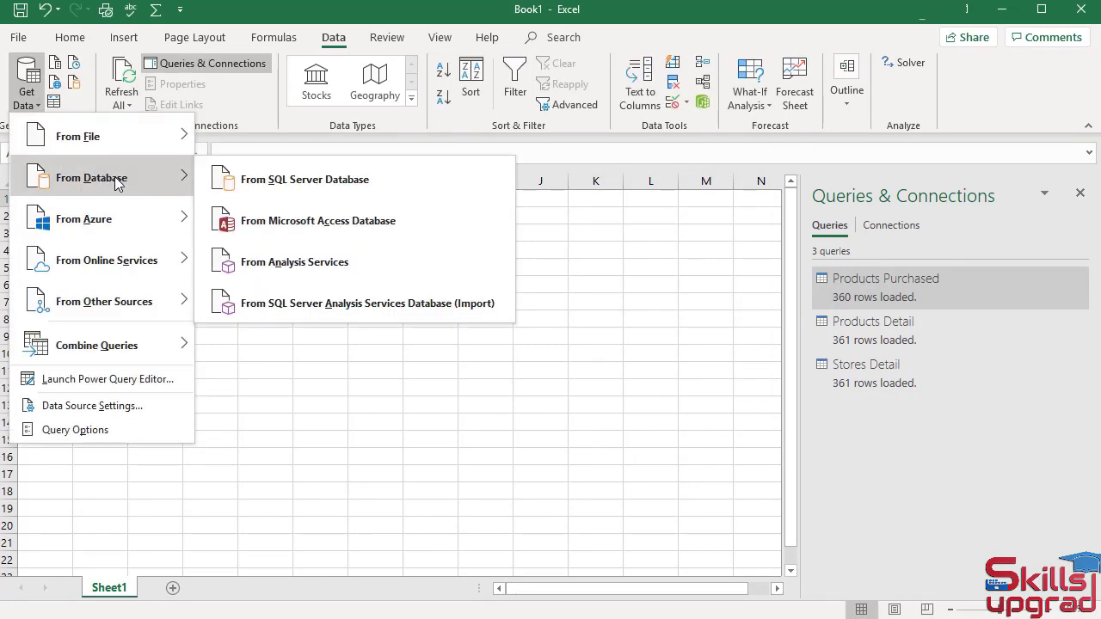
{"action": "left_click", "coordinate": [292, 225]}
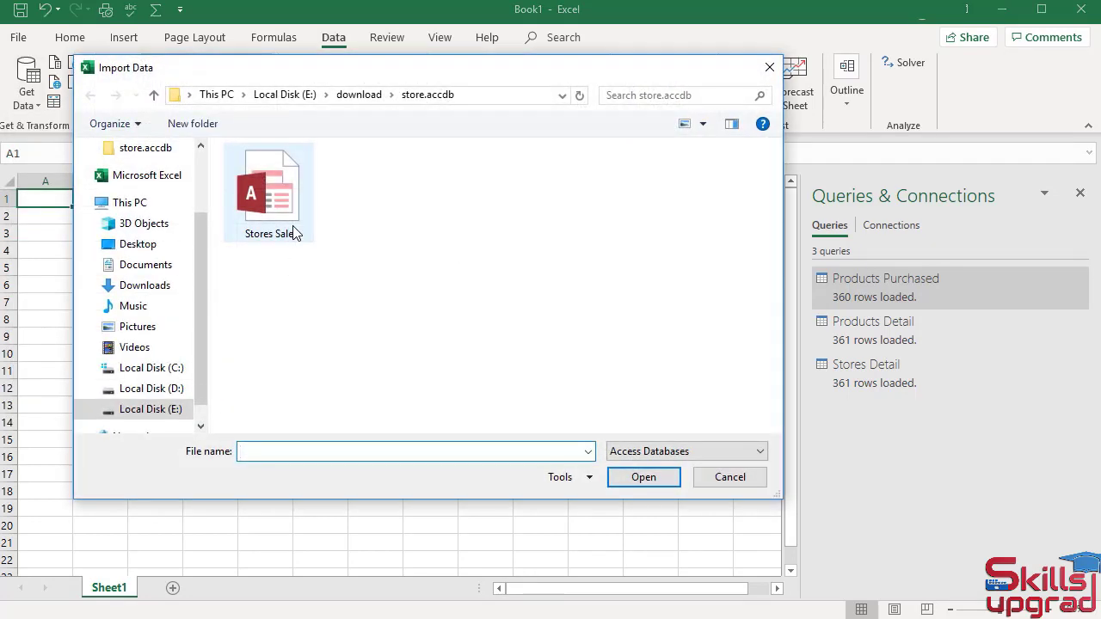
{"action": "left_click", "coordinate": [283, 230]}
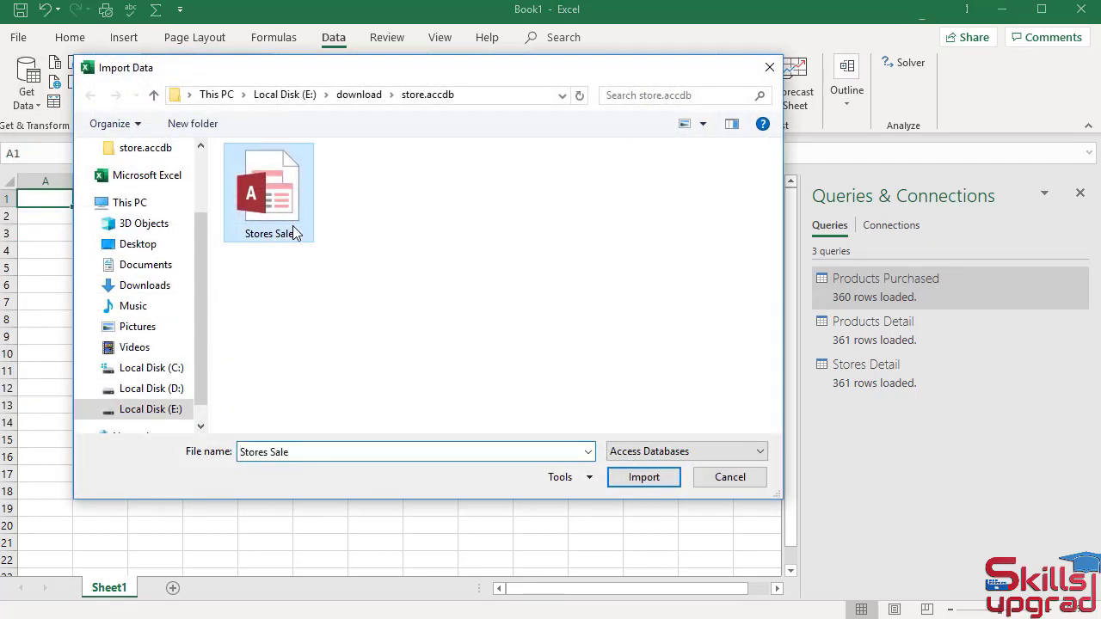
{"action": "left_click", "coordinate": [646, 480]}
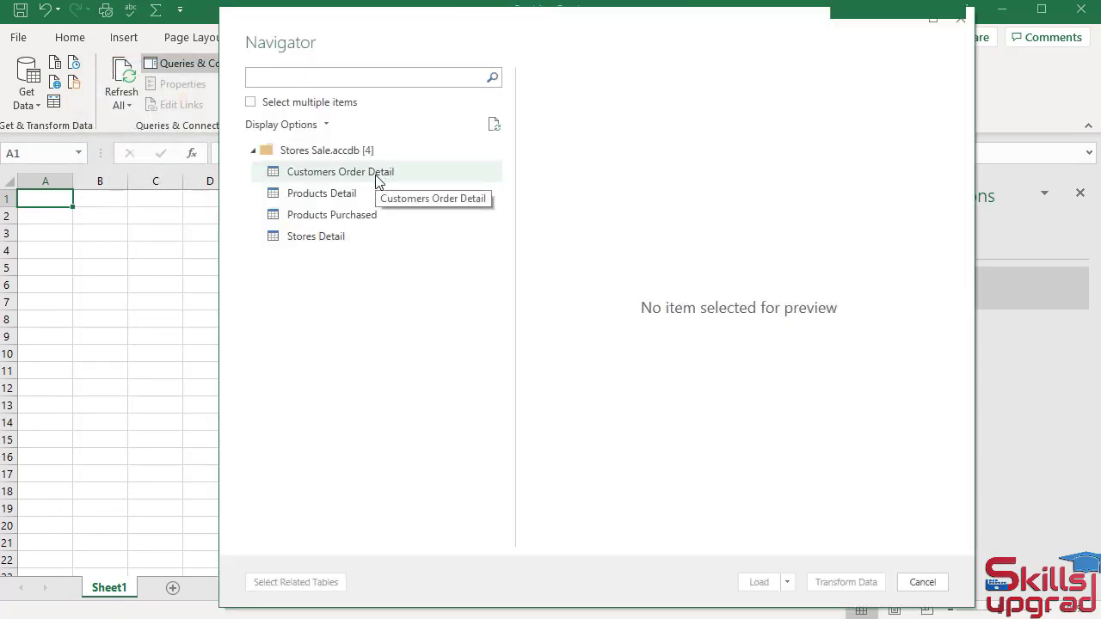
{"action": "left_click", "coordinate": [375, 182]}
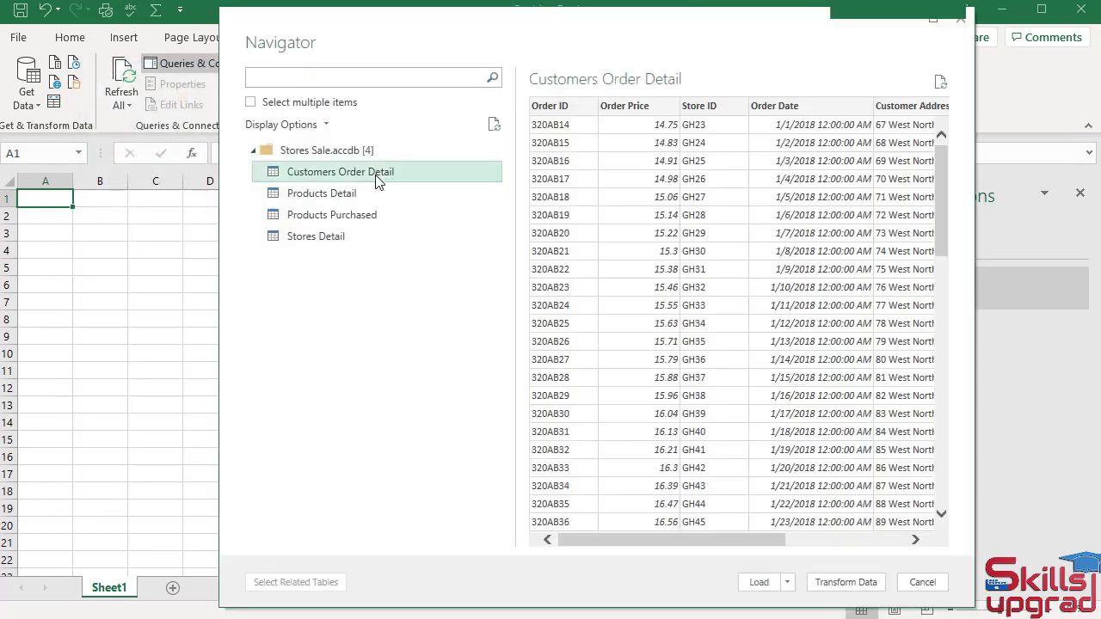
Load the Customers Order Detail table as Only Create Connection and add its data to the Data Model.
{"action": "left_click", "coordinate": [786, 582]}
{"action": "left_click", "coordinate": [802, 608]}
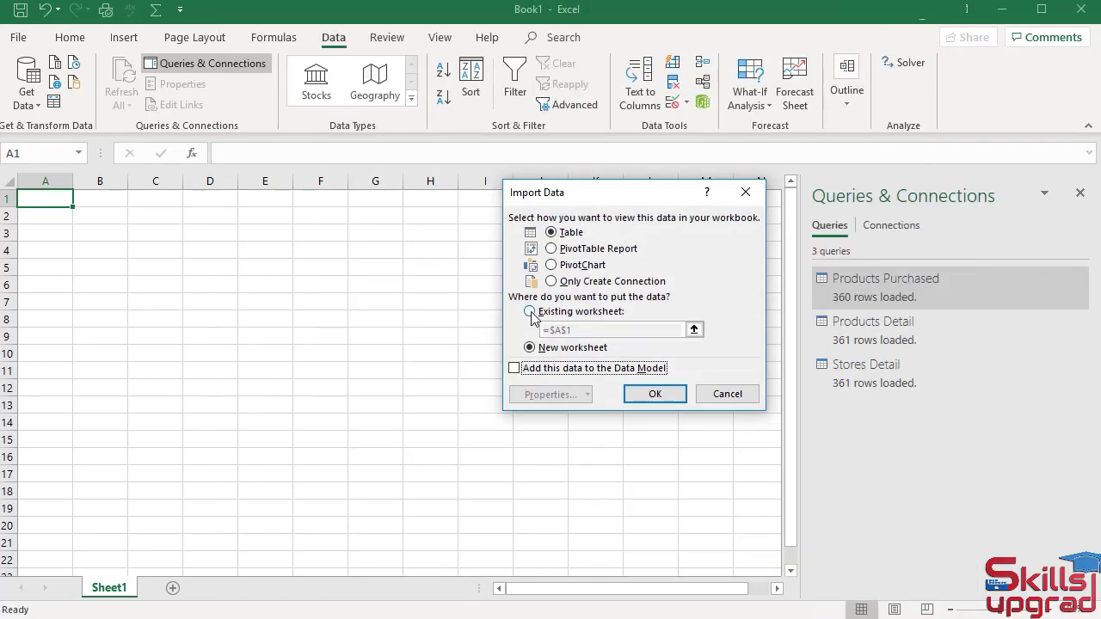
{"action": "left_click", "coordinate": [530, 313]}
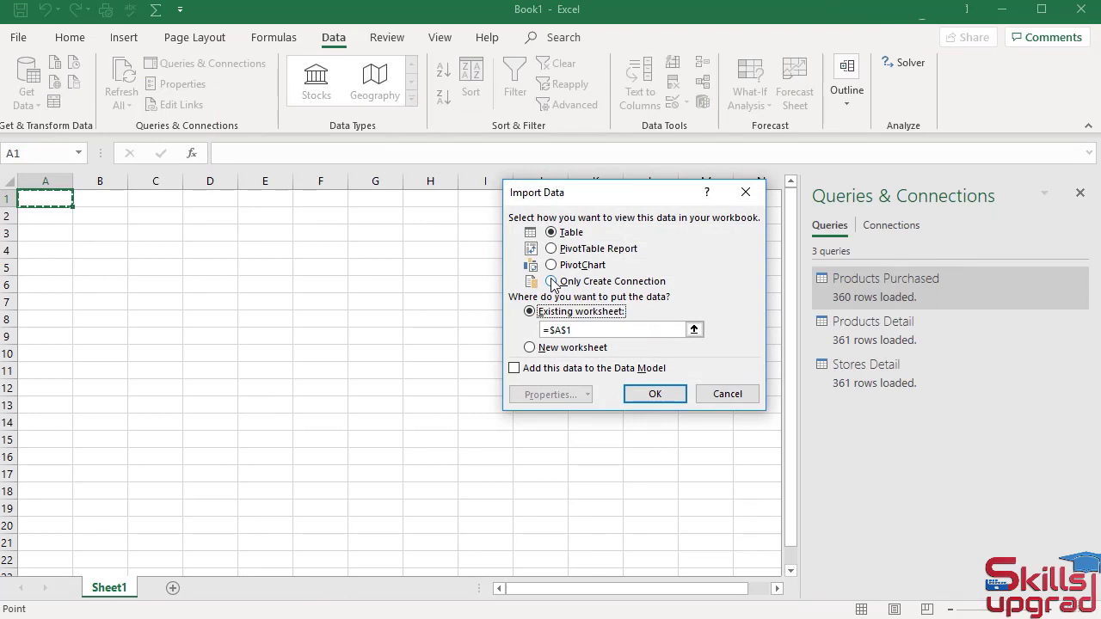
{"action": "left_click", "coordinate": [551, 282]}
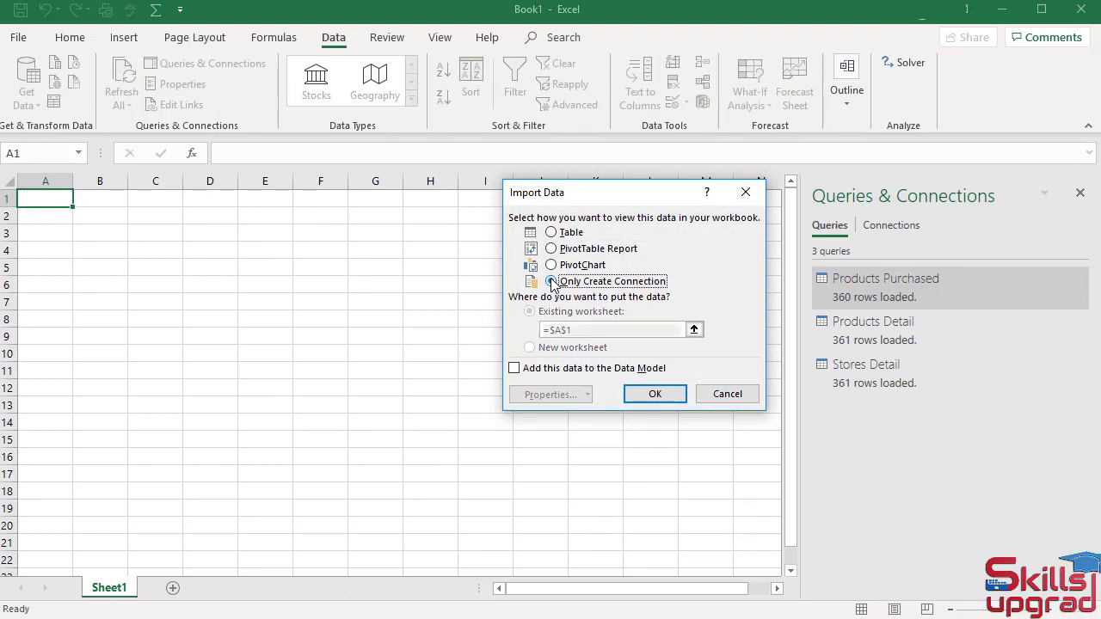
{"action": "left_click", "coordinate": [514, 368]}
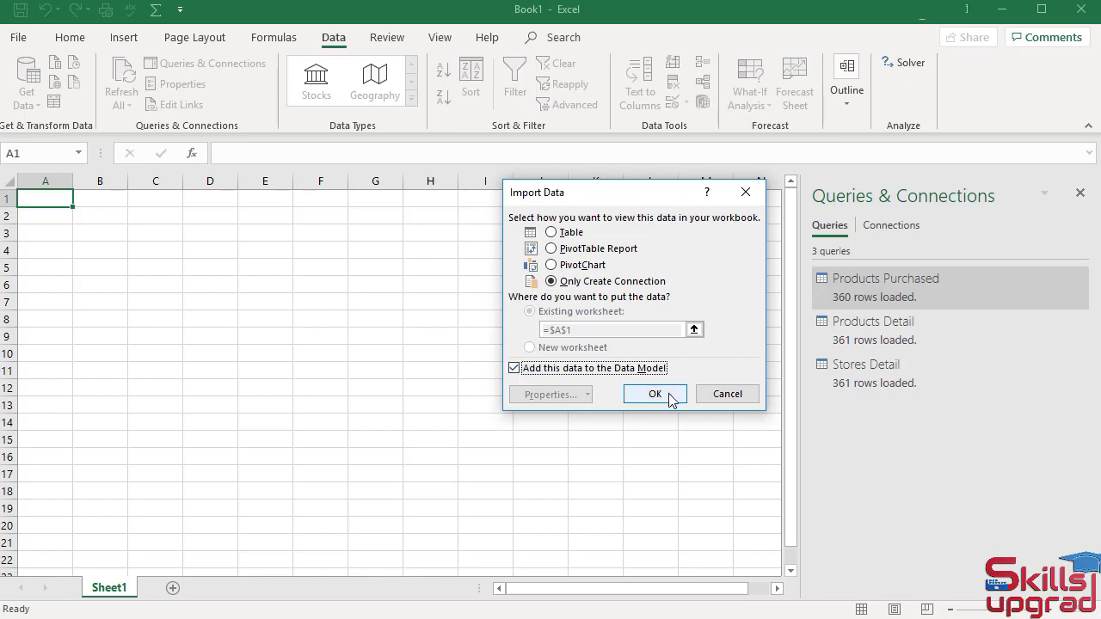
{"action": "left_click", "coordinate": [655, 395]}
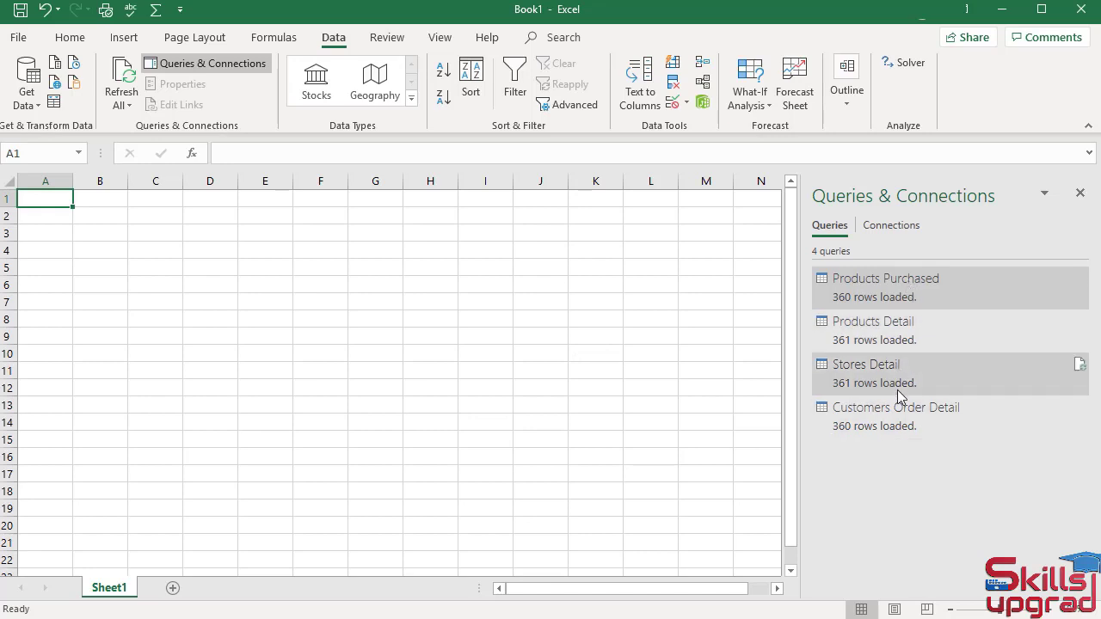
{"action": "mouse_move", "coordinate": [896, 389]}
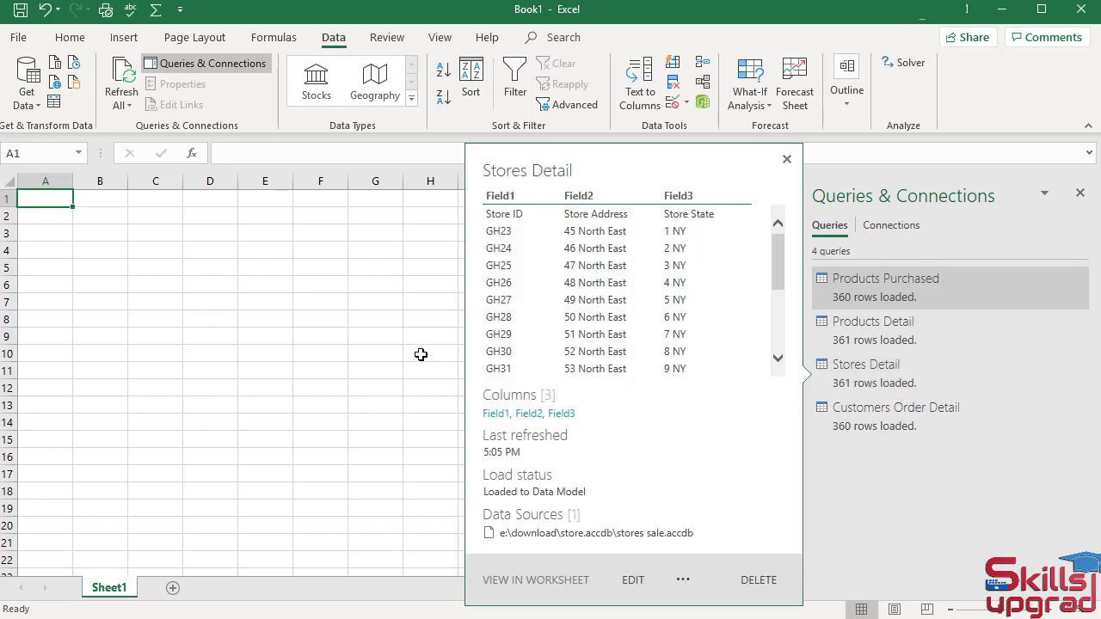